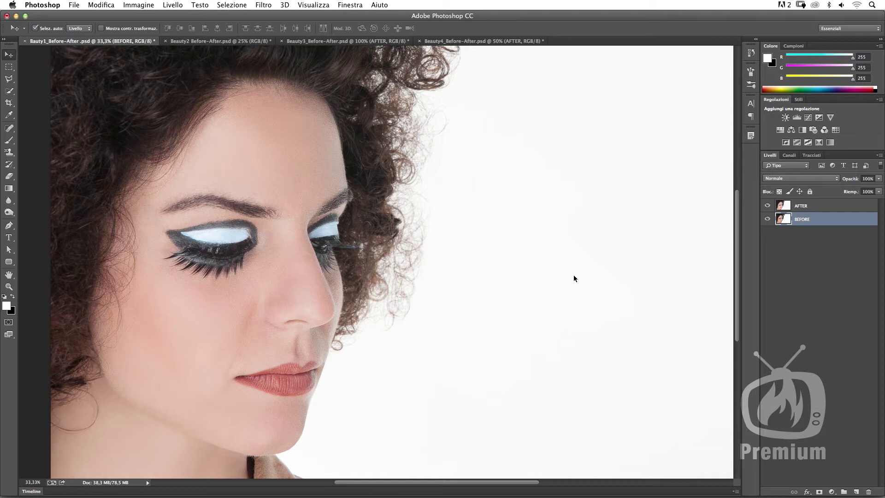
Compare the original and retouched portrait in Beauty1_Before-After.psd by repeatedly hiding and showing the AFTER layer
left_click(768, 206)
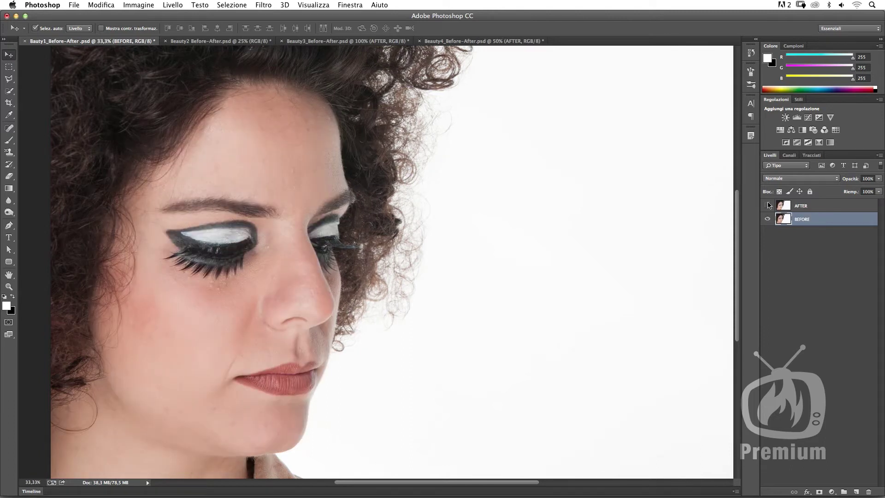
left_click(768, 206)
left_click(767, 206)
left_click(767, 206)
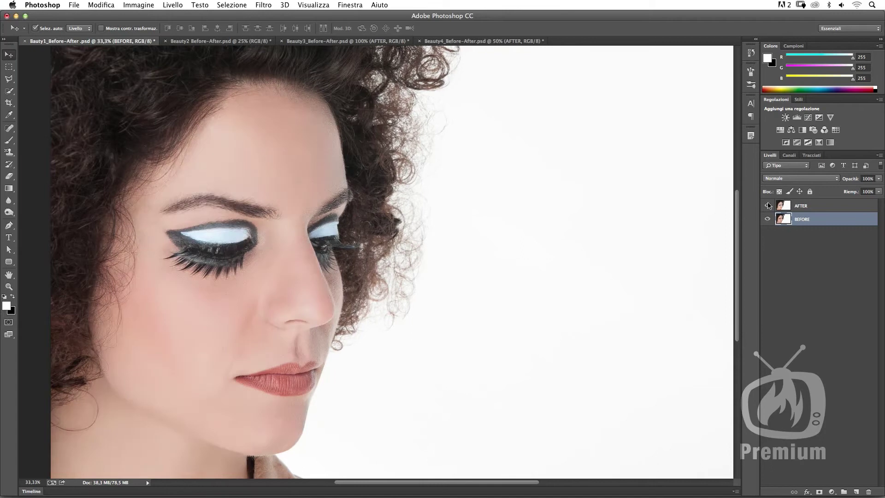
left_click(768, 206)
left_click(768, 206)
left_click(768, 218)
left_click(768, 207)
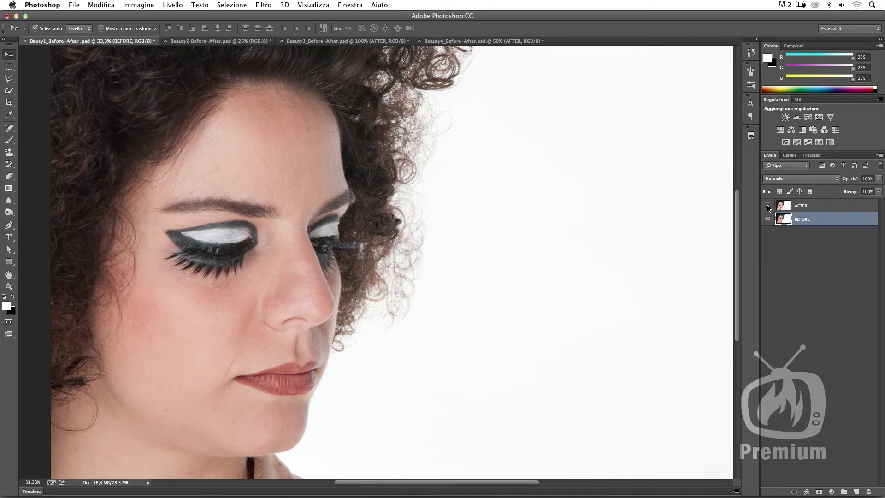
left_click(767, 206)
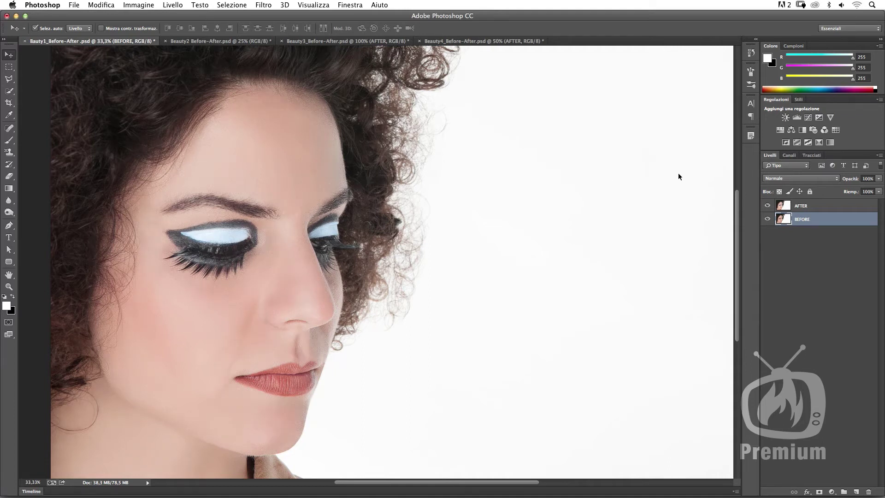
left_click(769, 205)
left_click(768, 206)
left_click(769, 205)
left_click(769, 206)
In Beauty2 Before-After.psd, hide the AFTER and BEFORE CC layers to view the original, and show them again one by one
left_click(223, 41)
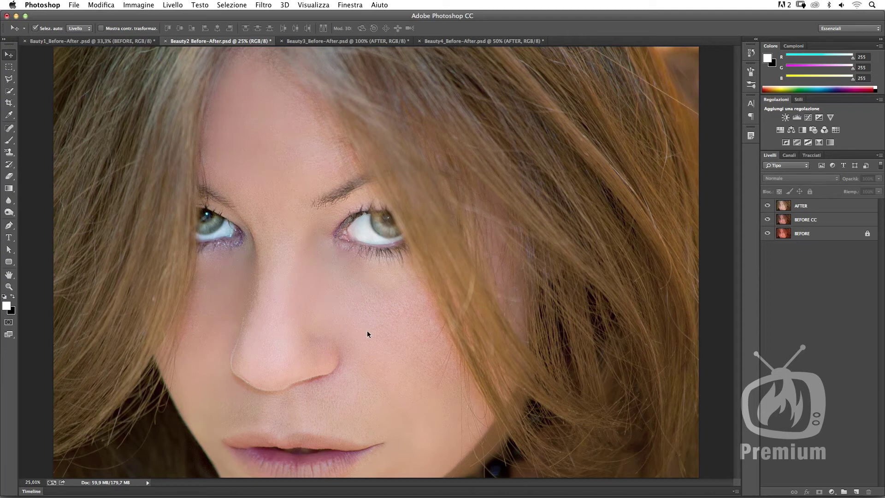
left_click_drag(768, 205, 768, 219)
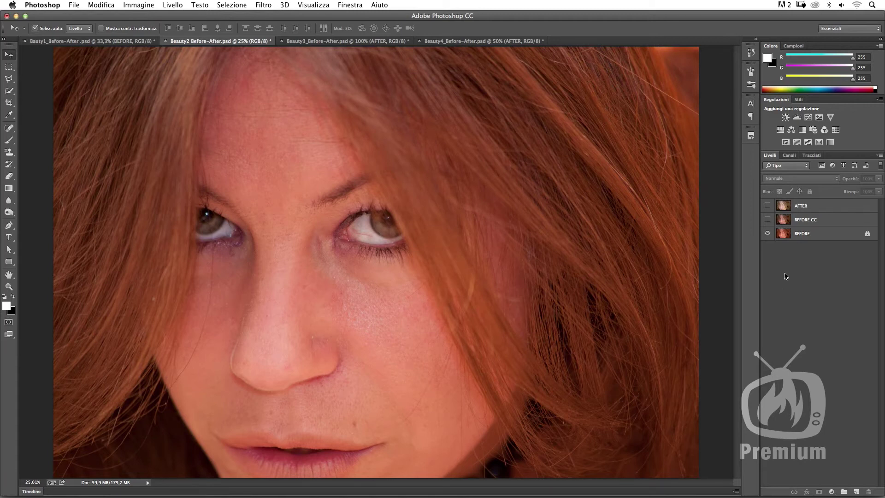
left_click(768, 220)
left_click(768, 206)
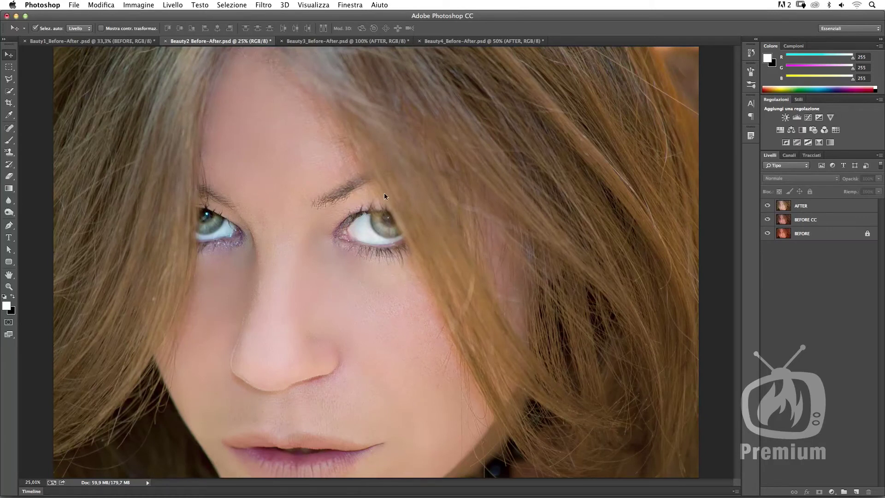
Toggle only the AFTER layer of the Beauty2 portrait to compare the skin retouching with the BEFORE CC version
left_click(768, 207)
left_click(769, 207)
left_click(769, 208)
left_click(768, 208)
left_click(768, 207)
left_click(768, 207)
Fit Beauty3_Before-After.psd on screen, hide its AFTER layer and examine the unretouched face at 200% and 100% zoom
left_click(360, 42)
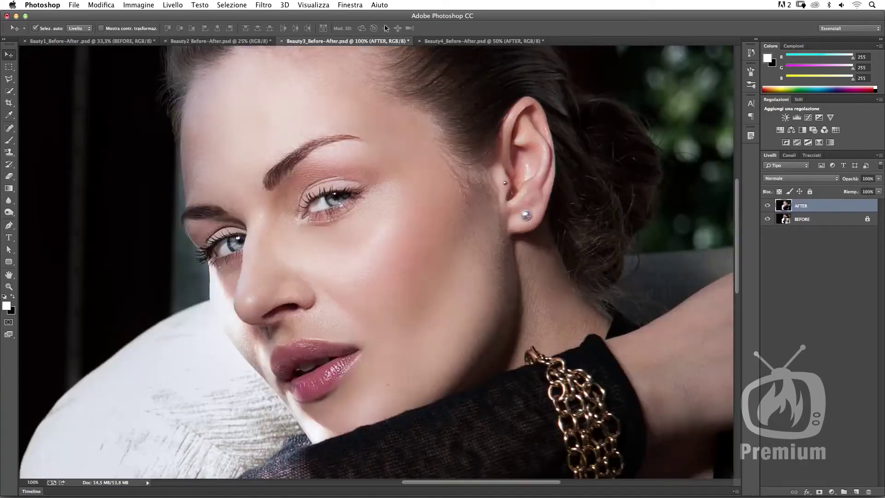
key("super+0")
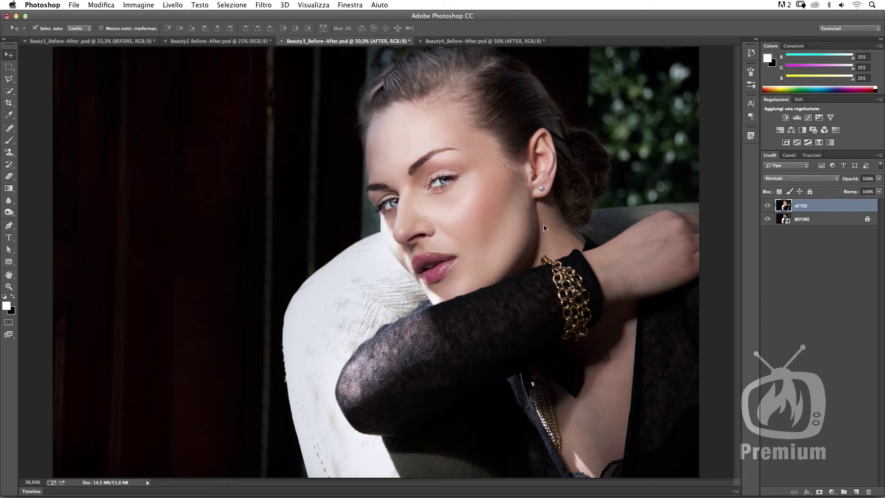
left_click(767, 206)
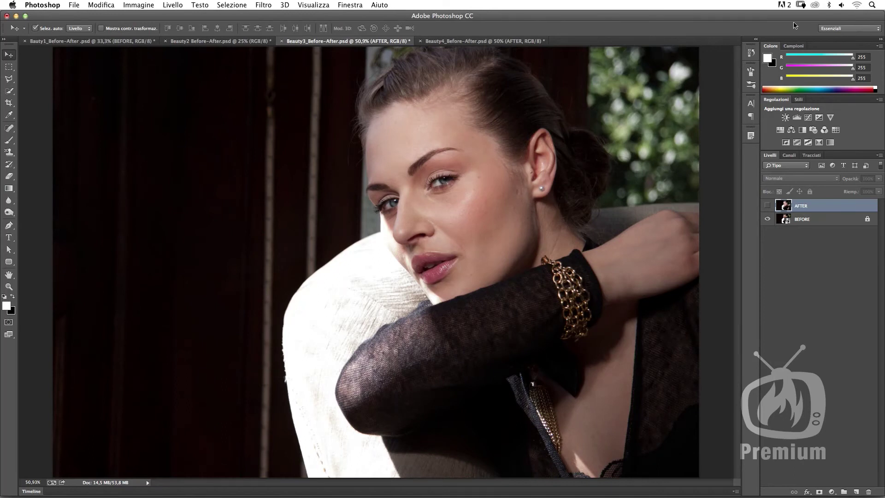
scroll(424, 229, "up", 5)
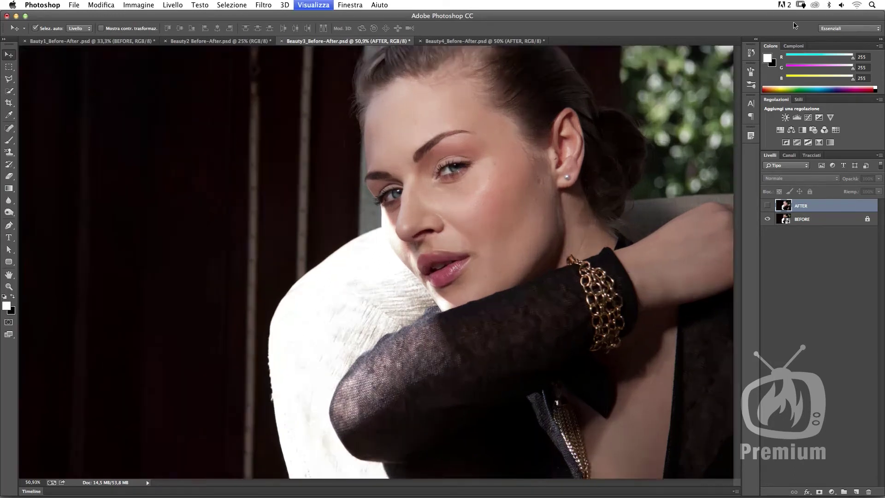
scroll(414, 270, "down", 2)
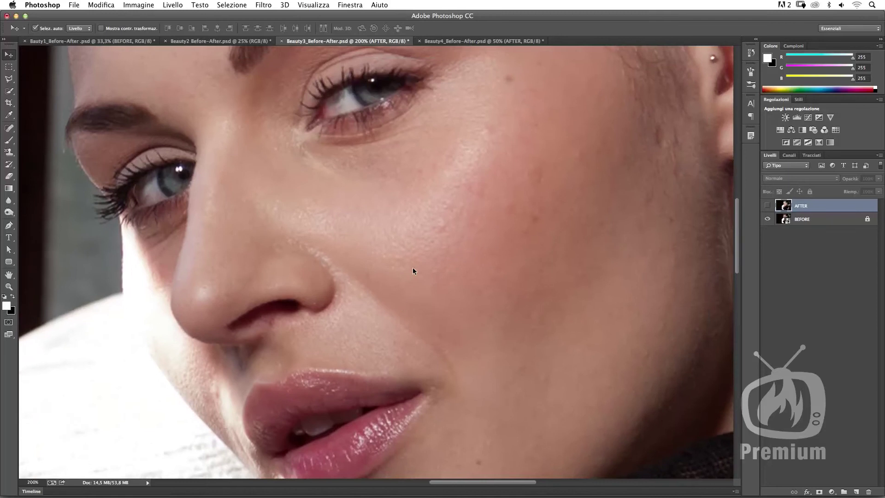
scroll(415, 269, "down", 2)
scroll(527, 167, "up", 3)
scroll(510, 223, "right", 1)
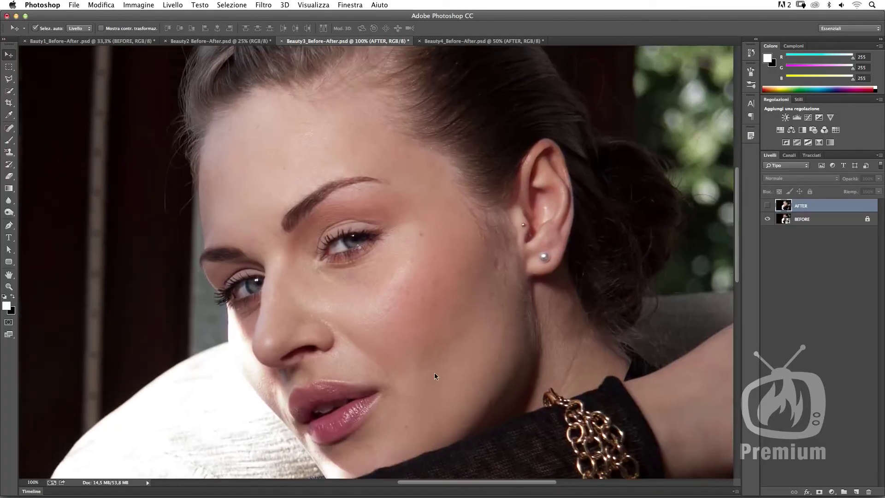
Show the AFTER layer of the Beauty3 portrait and toggle it to compare the face before and after at 100% zoom
left_click(767, 206)
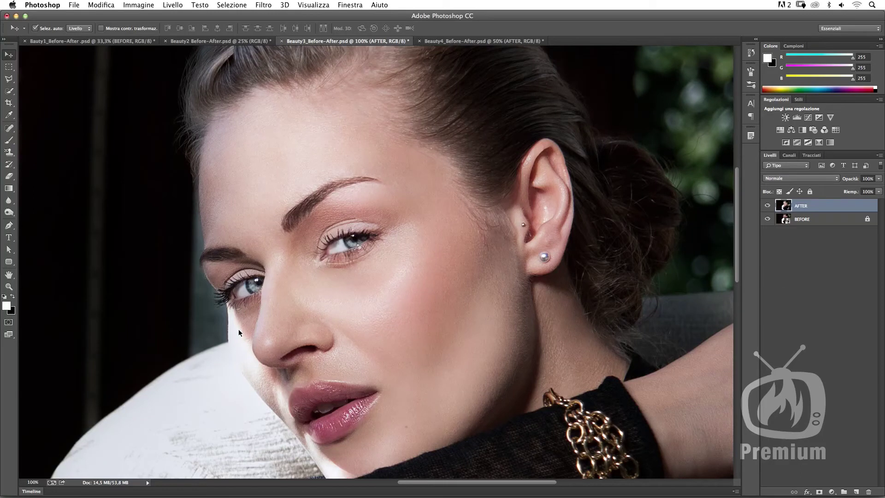
left_click(768, 206)
left_click(768, 206)
left_click(768, 206)
left_click(768, 207)
Fit Beauty4_Before-After.psd on screen and toggle its AFTER layer to compare the whole portrait before and after
left_click(465, 41)
key("super+0")
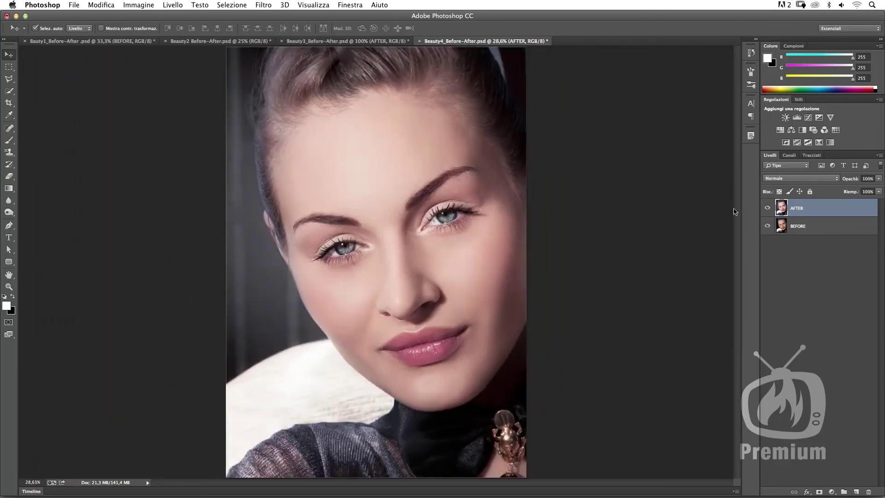
left_click(767, 209)
left_click(768, 209)
left_click(767, 208)
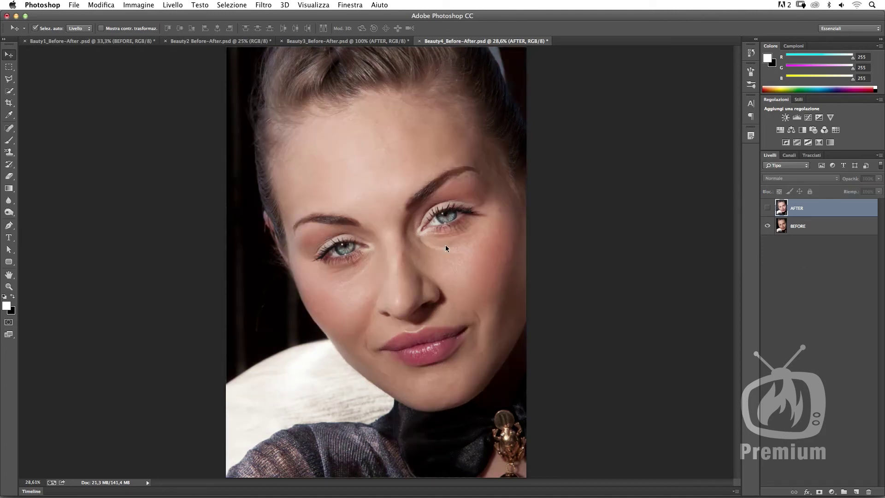
left_click(768, 208)
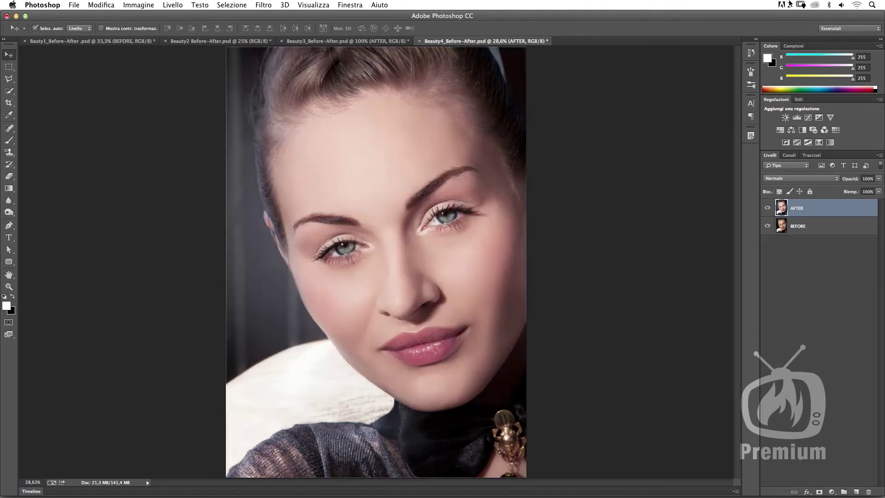
Compare the eyes and facial skin of the Beauty4 portrait at 66.67% zoom by toggling the AFTER layer
key("super+plus")
key("super+plus")
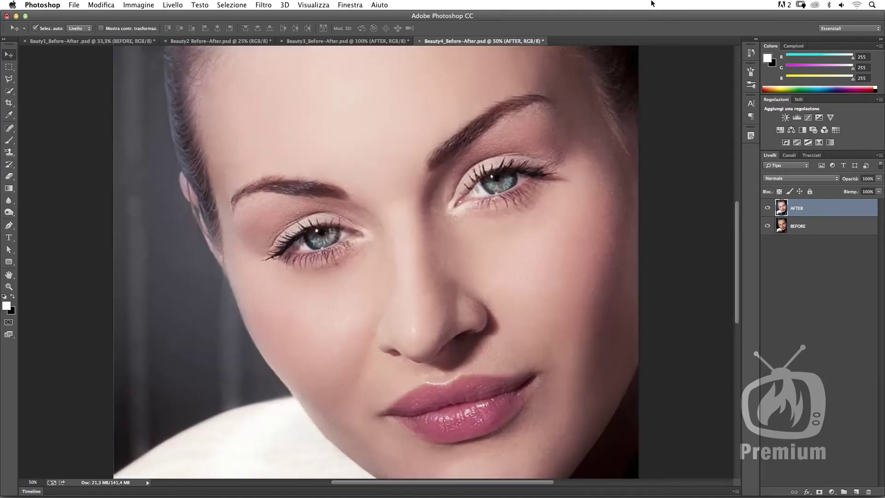
key("super+plus")
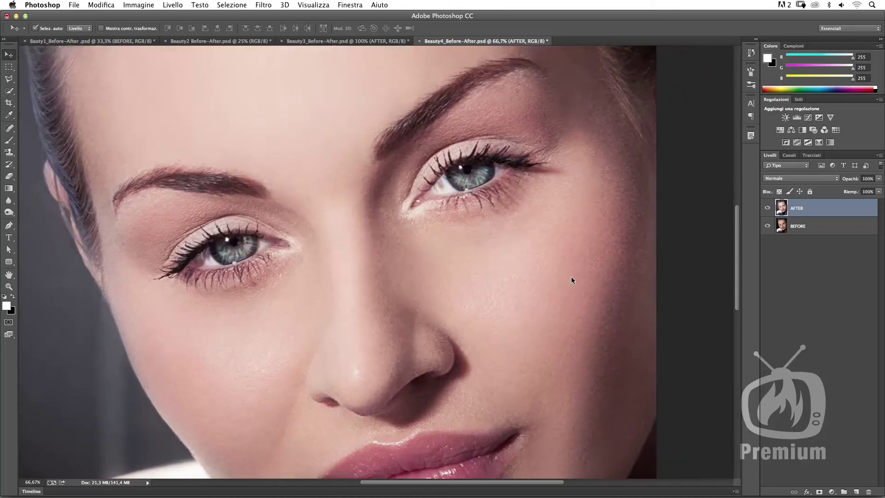
left_click(767, 208)
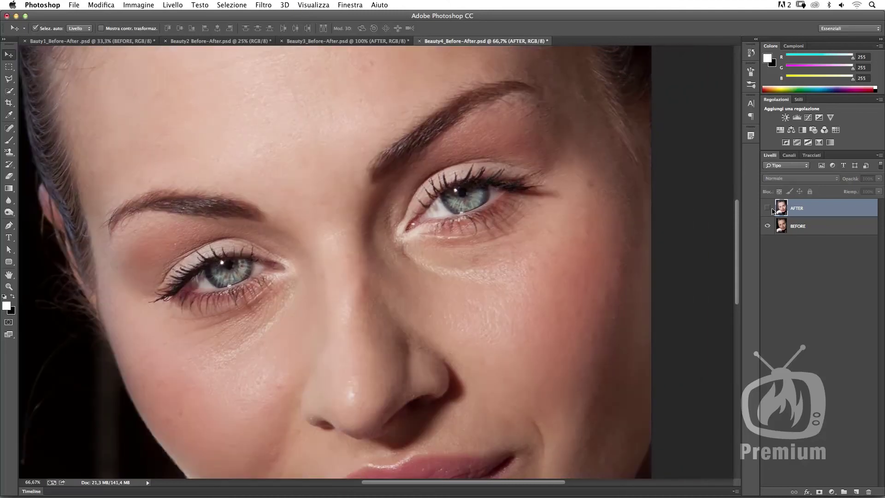
left_click(768, 208)
left_click(768, 208)
left_click(767, 208)
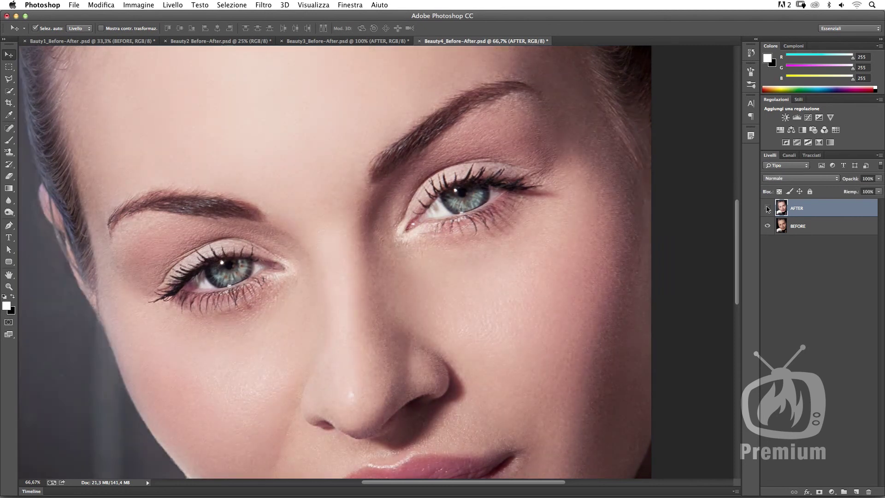
left_click(768, 208)
left_click(768, 209)
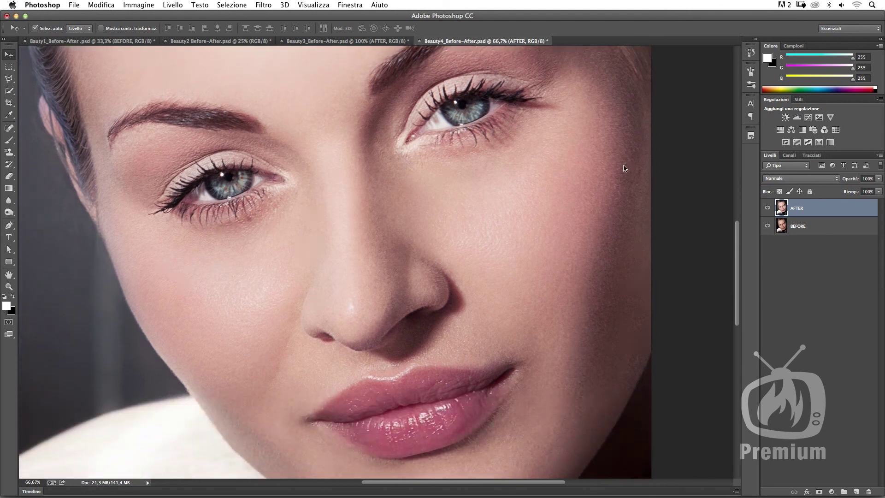
Compare the cheeks and mouth of the Beauty4 portrait with the AFTER layer off and on, ending on the full image
left_click(767, 209)
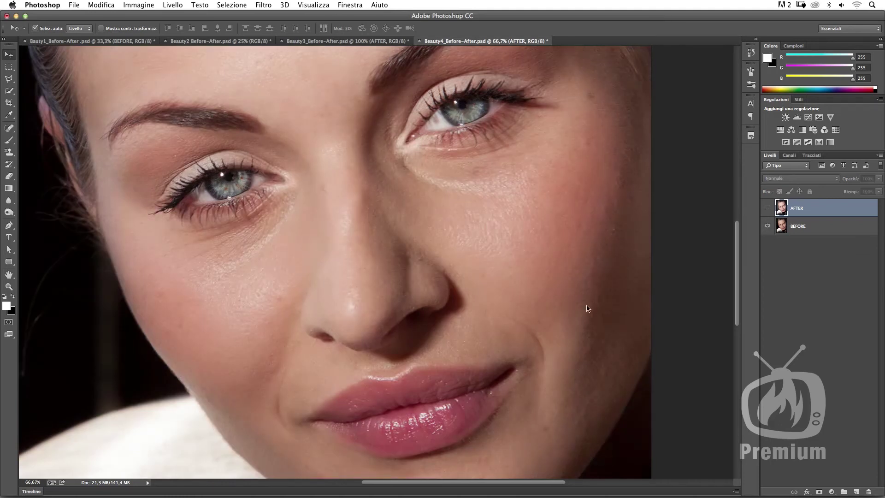
left_click(768, 208)
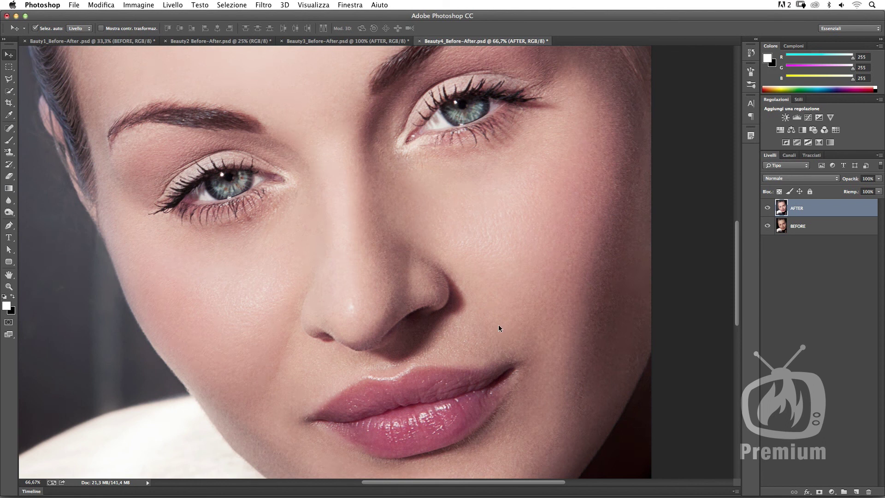
key("super+0")
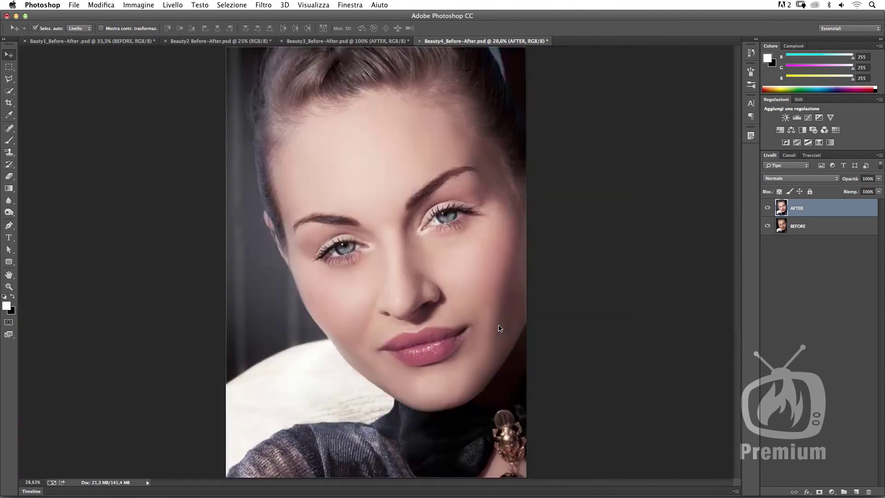